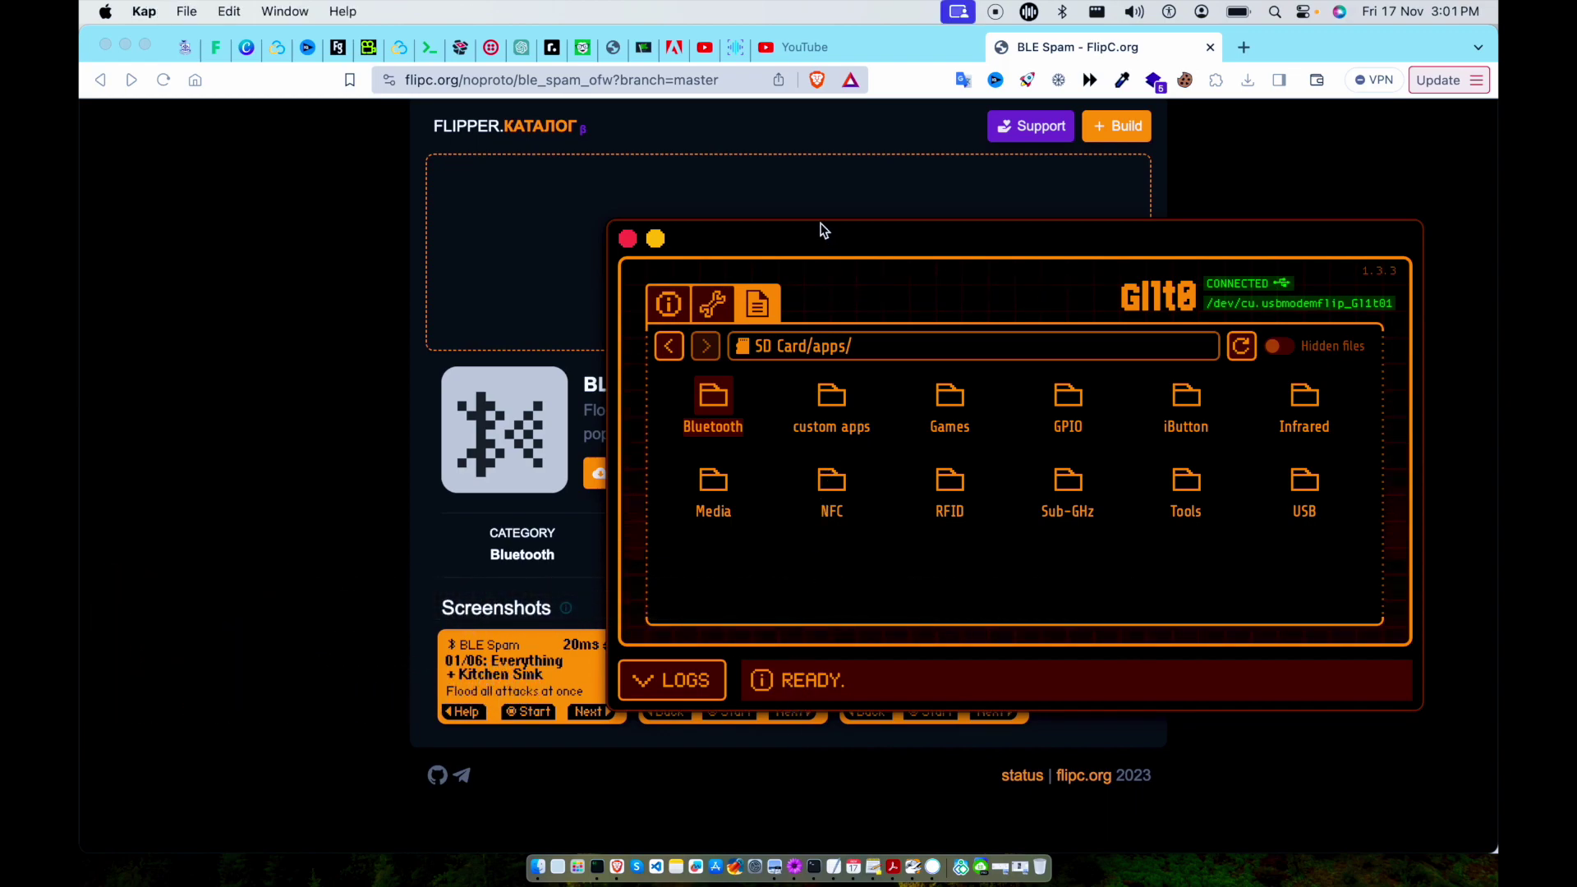
# Download the BLE Spam app from its flipc.org page in Brave and save the file
pyautogui.moveTo(823, 231)
pyautogui.mouseDown()
pyautogui.moveTo(412, 289)
pyautogui.moveTo(1024, 198)
pyautogui.mouseUp()
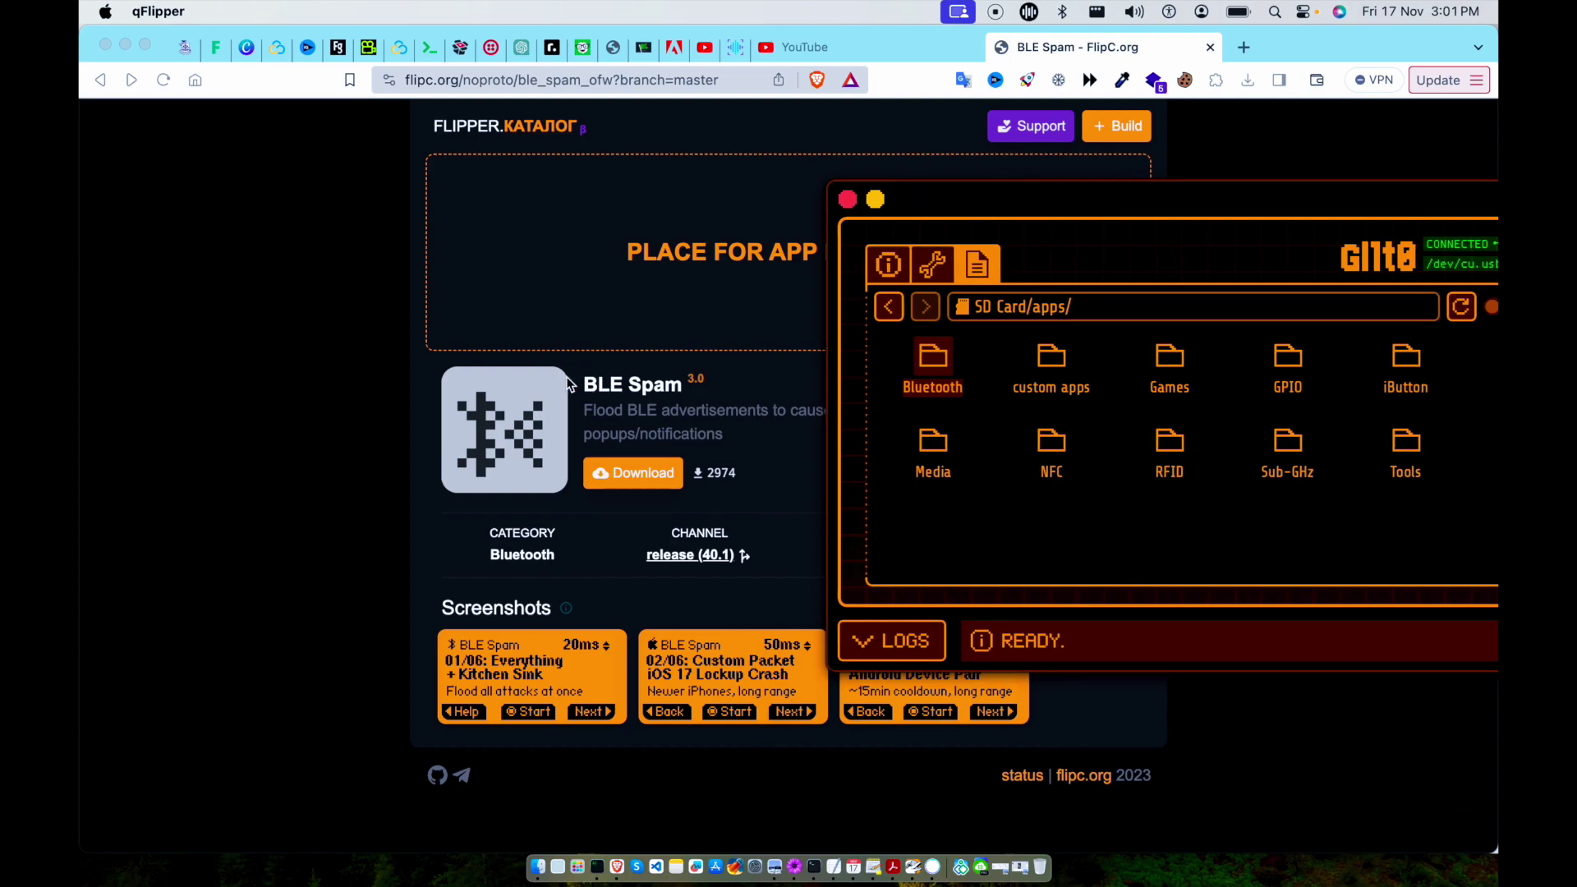
pyautogui.click(795, 403)
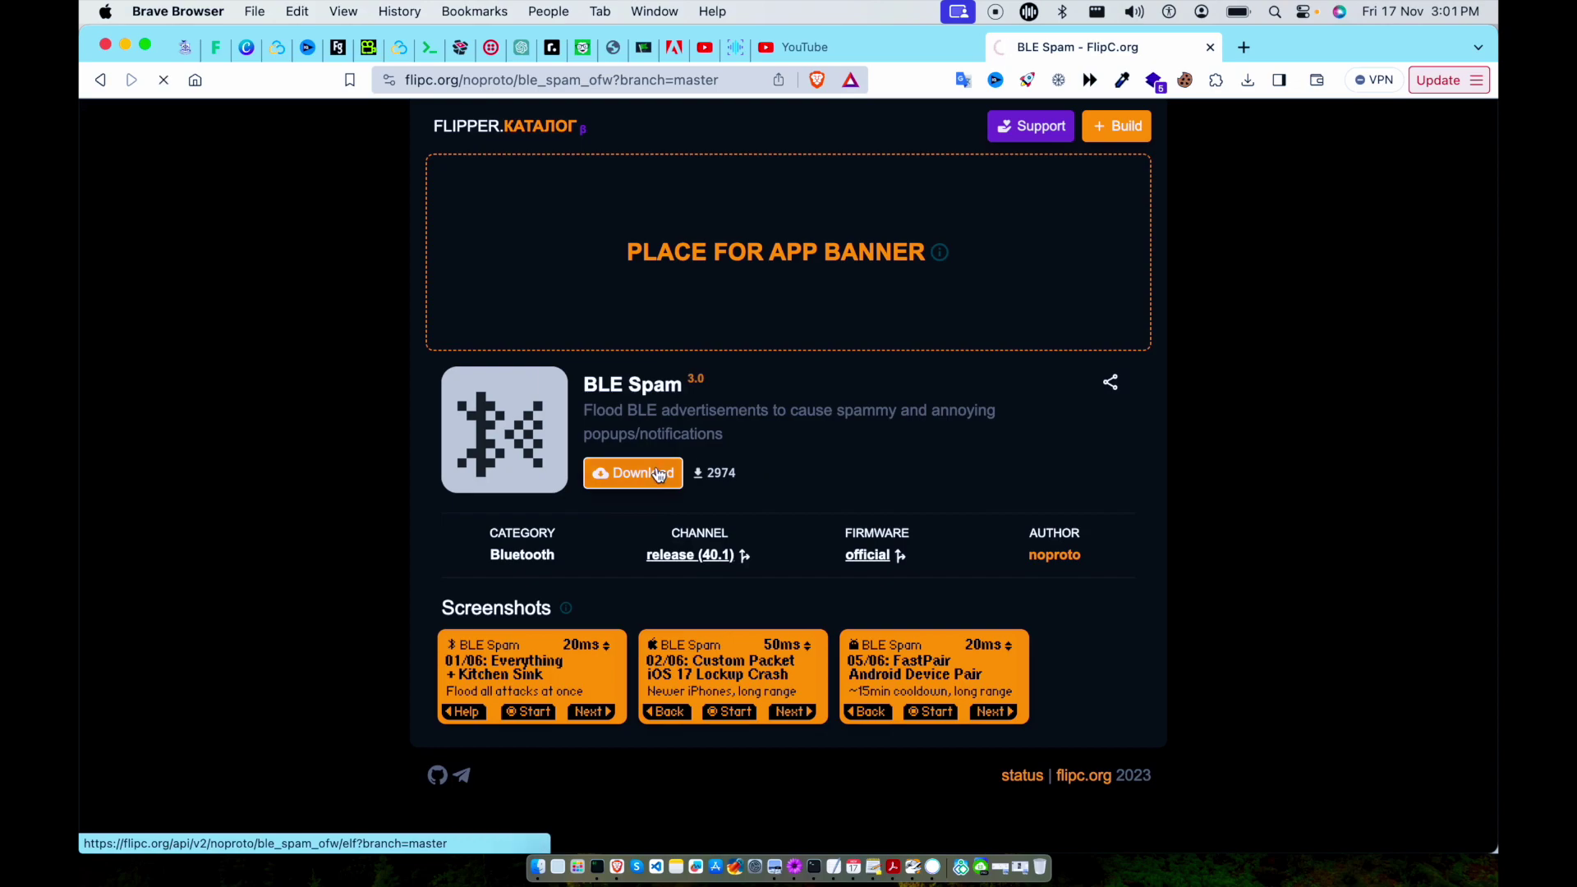
pyautogui.click(657, 472)
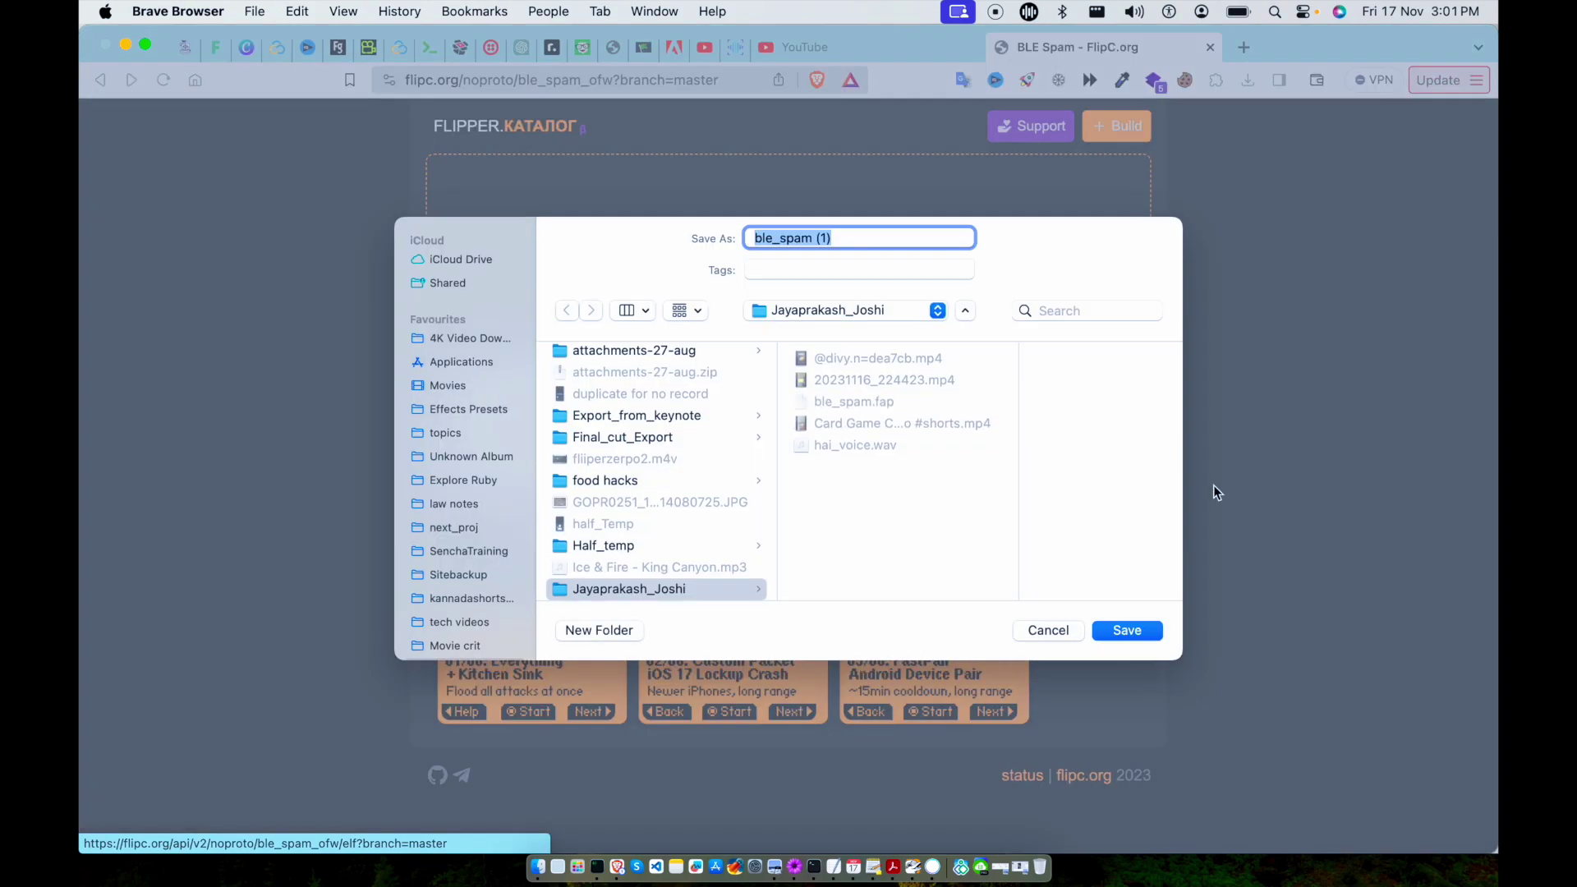
pyautogui.click(1125, 630)
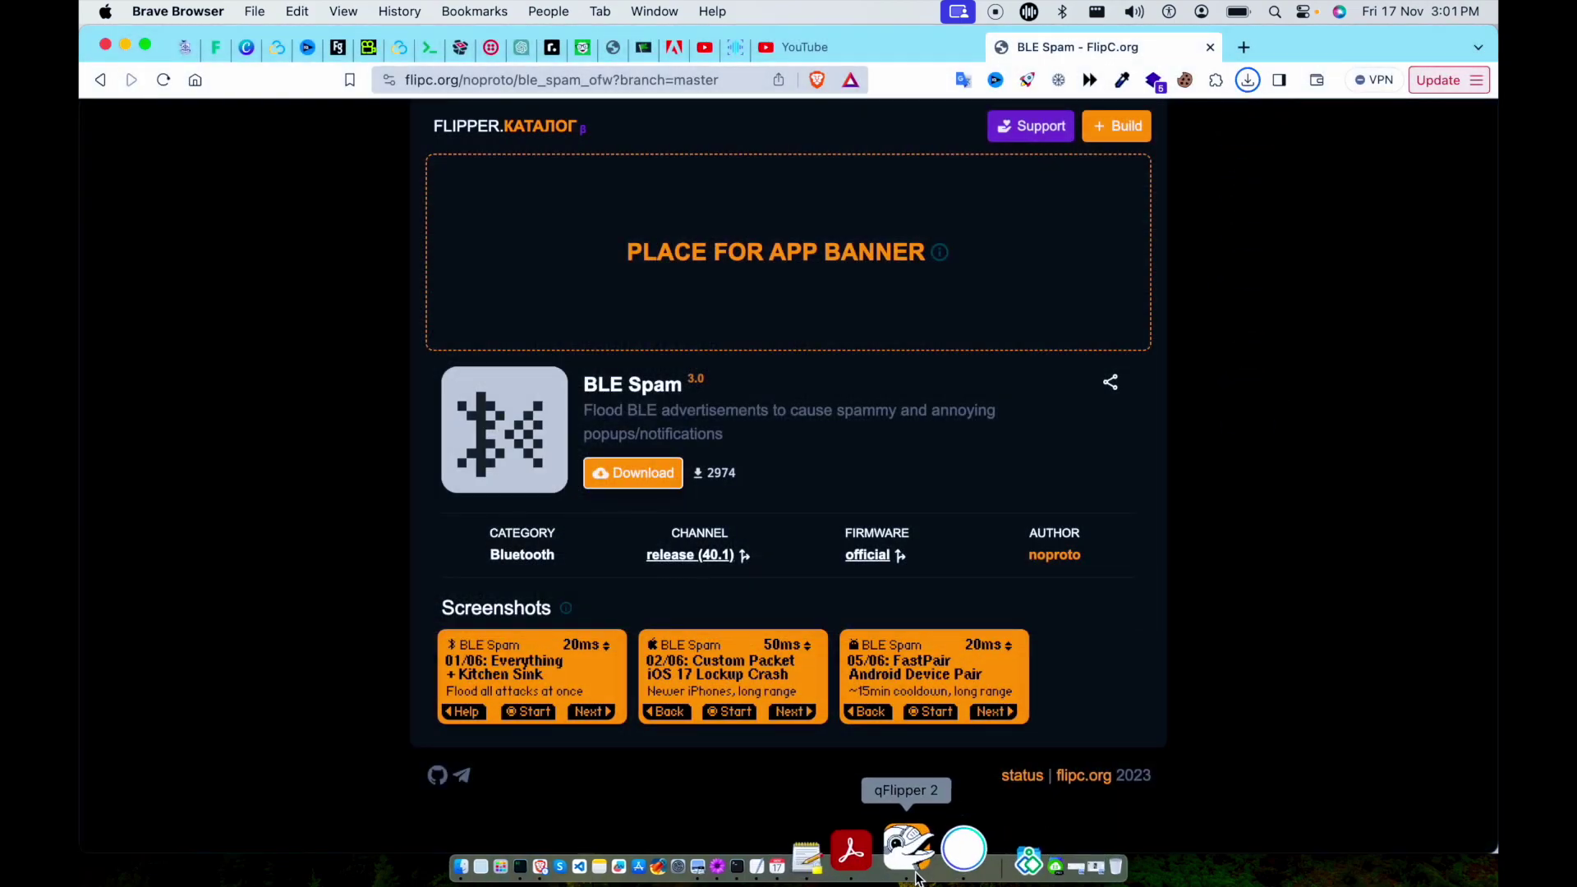
# Bring qFlipper forward, centre its window, and open the SD card's custom apps folder
pyautogui.click(914, 850)
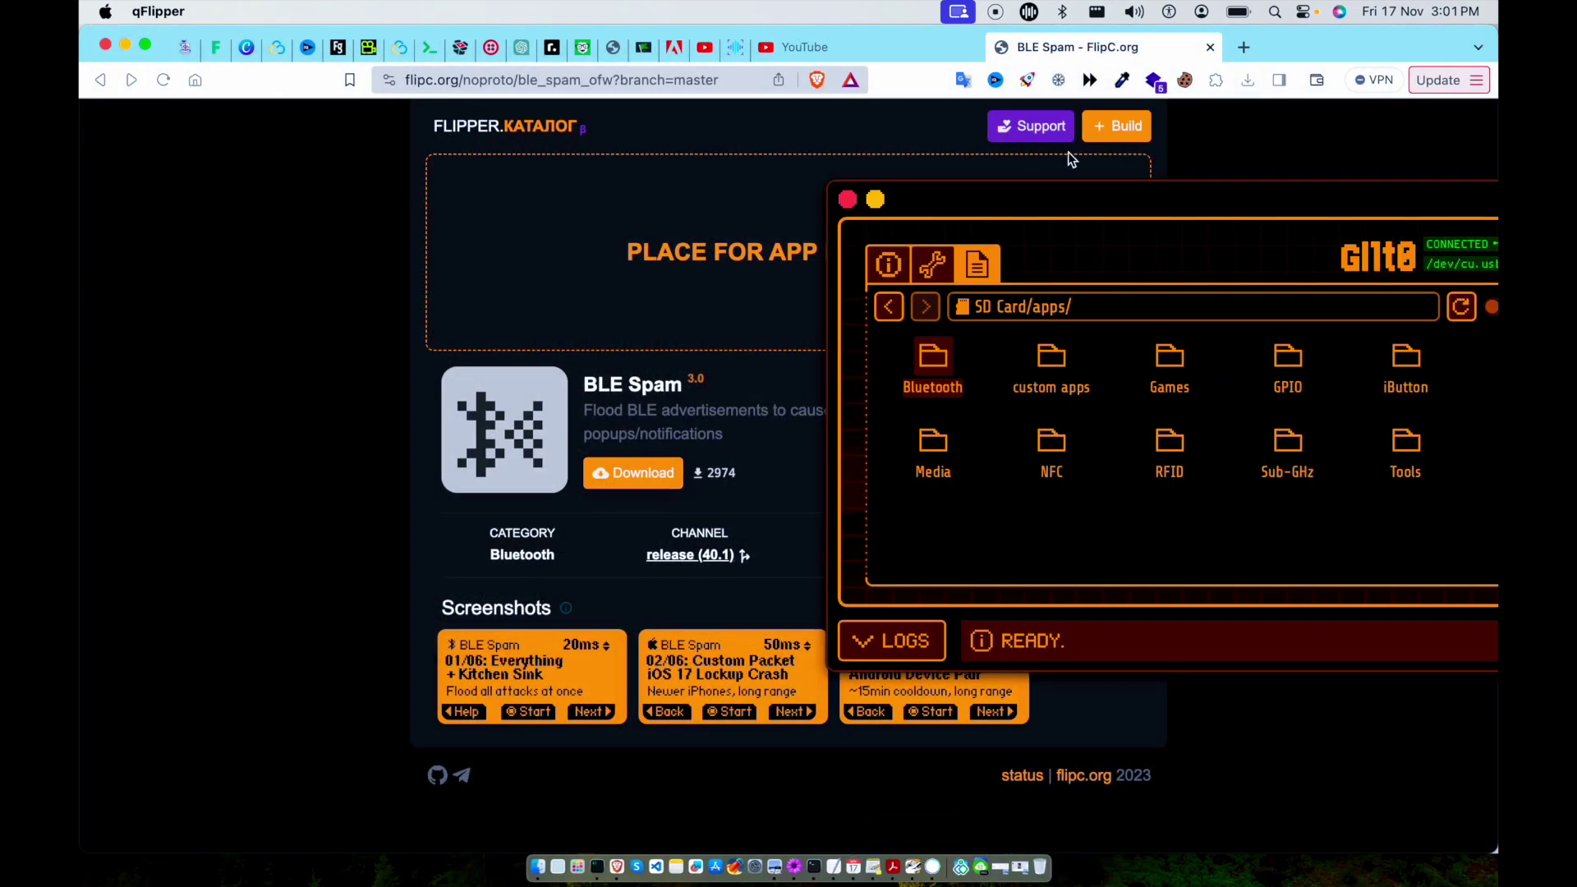
pyautogui.moveTo(1094, 194); pyautogui.dragTo(597, 186)
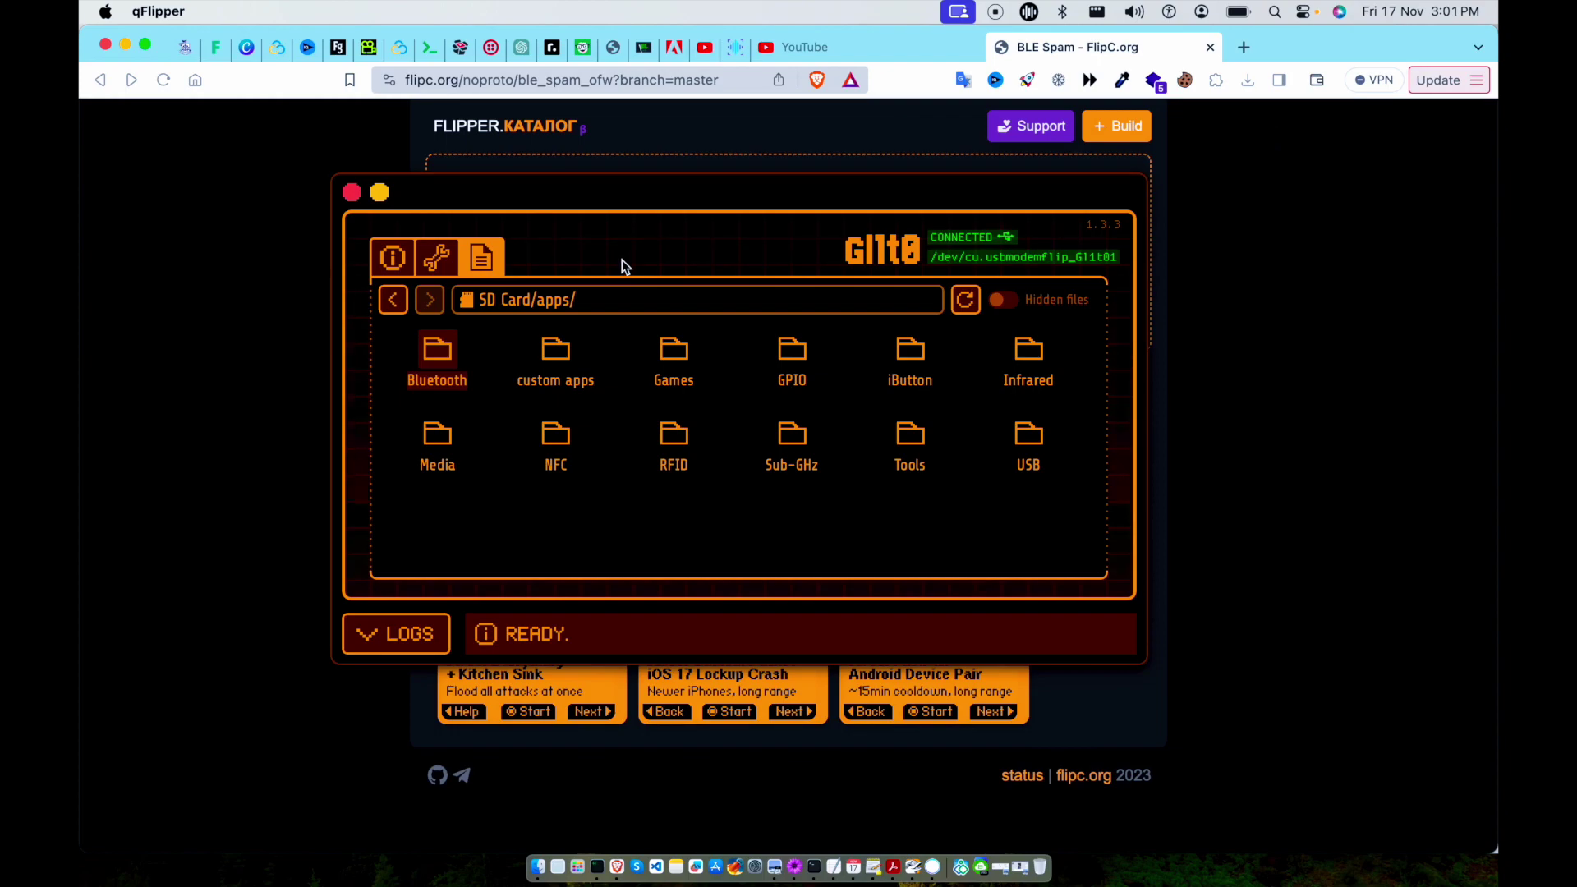
pyautogui.doubleClick(559, 353)
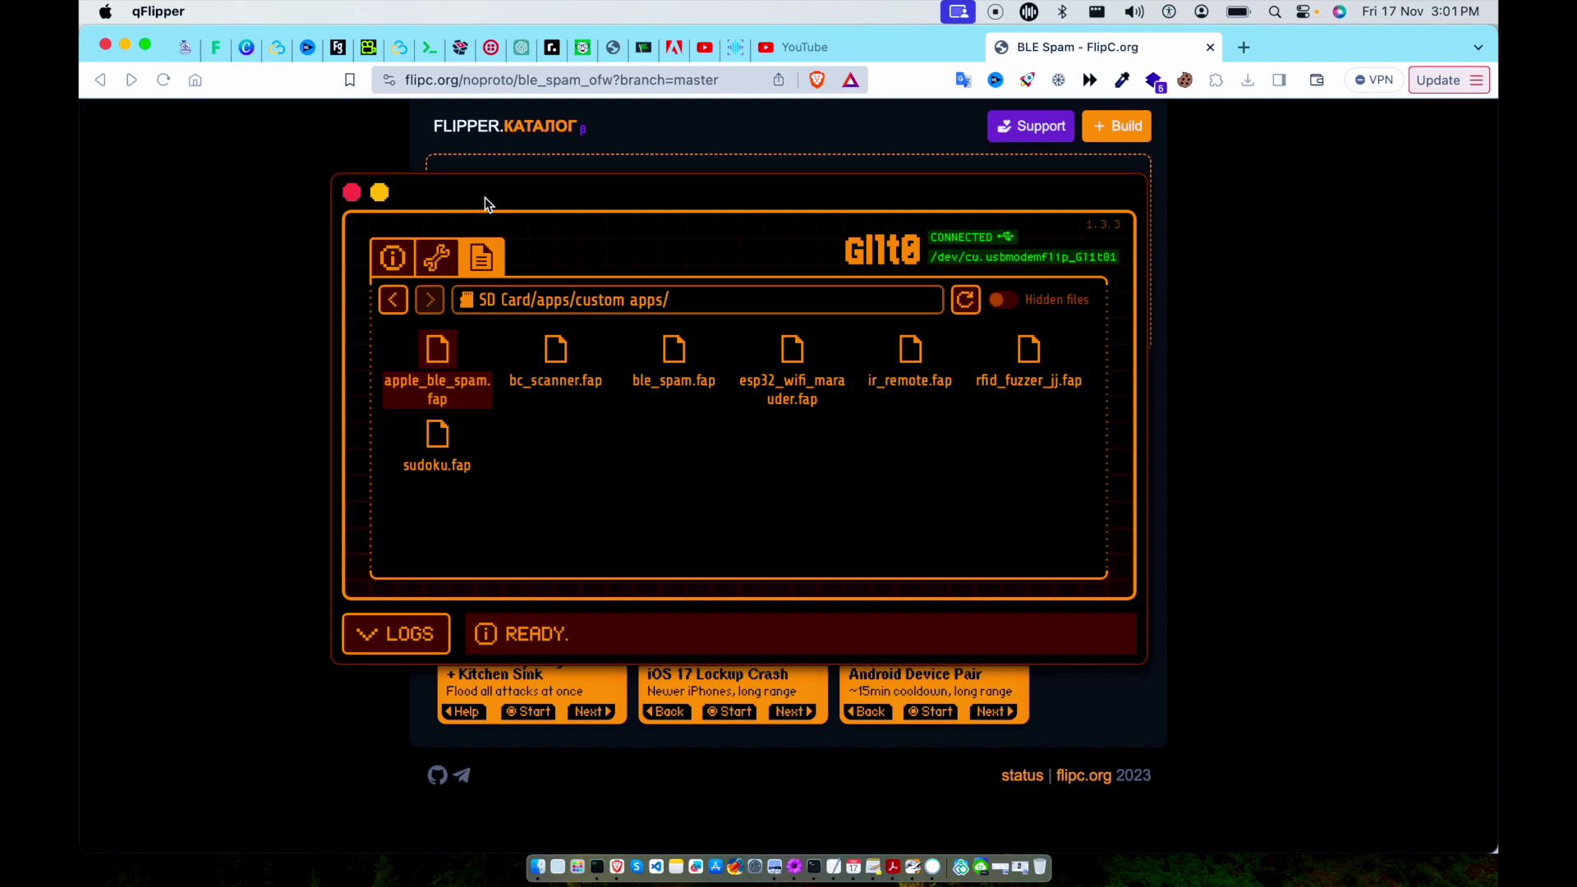
pyautogui.moveTo(484, 197); pyautogui.dragTo(619, 234)
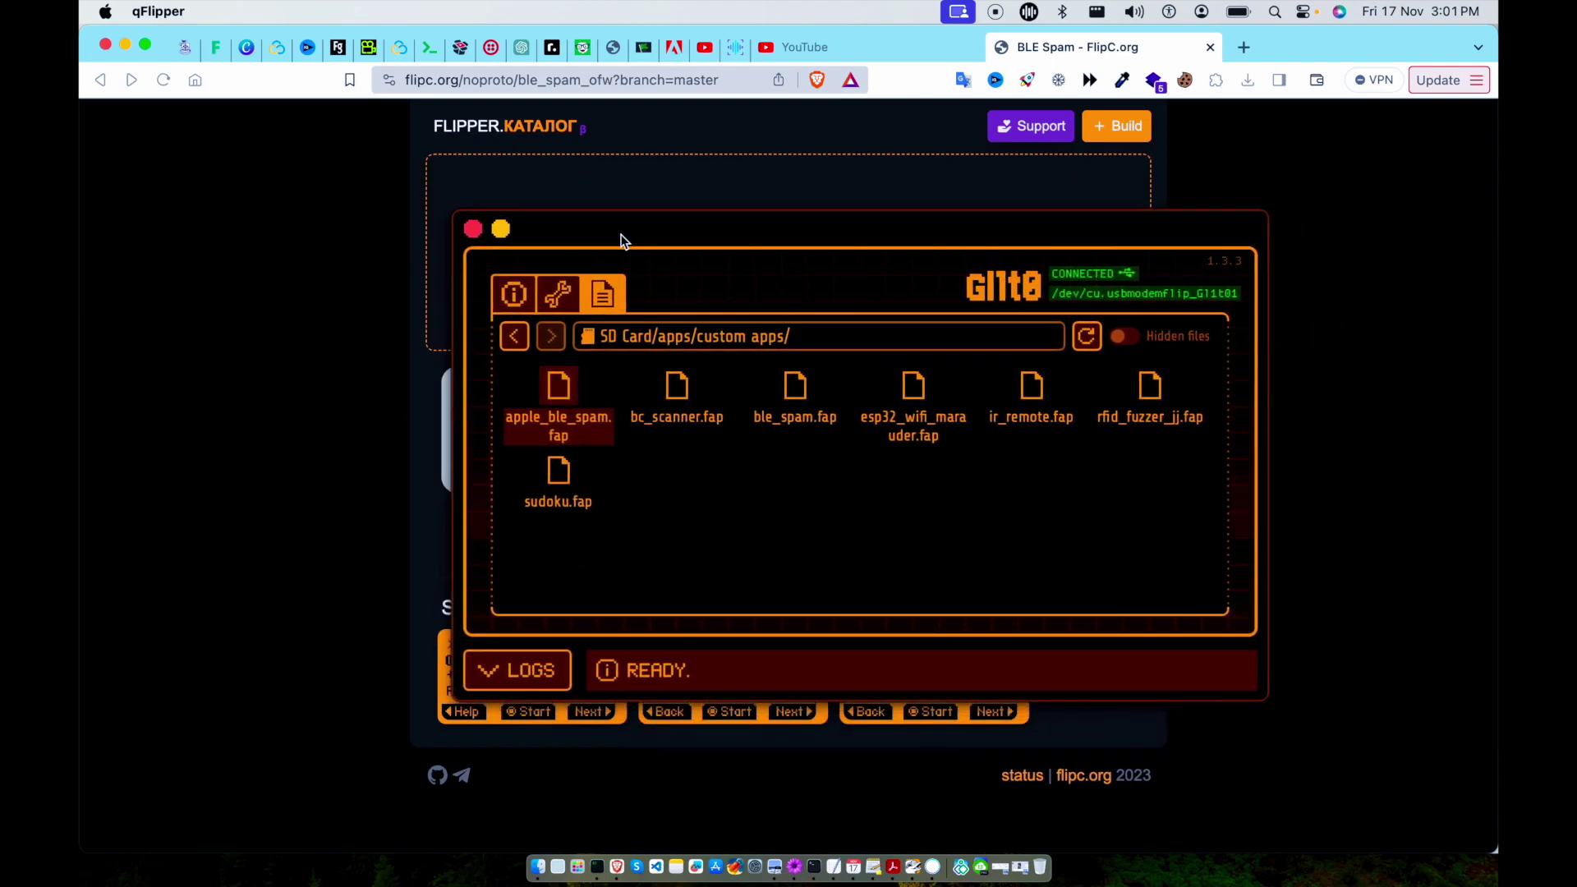